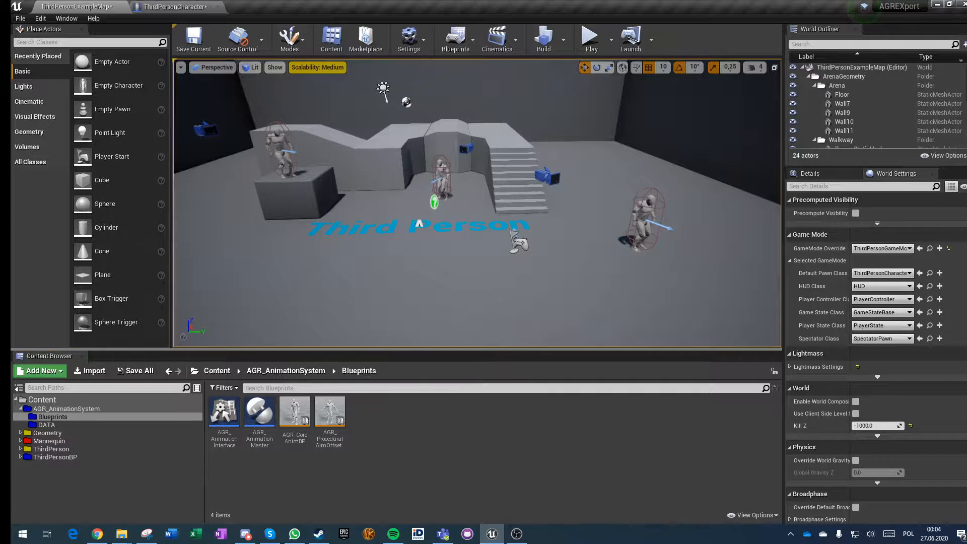
- Fly the viewport toward the stairs and go up to the top-level Content folder
right_click_drag(604, 74, 603, 75)
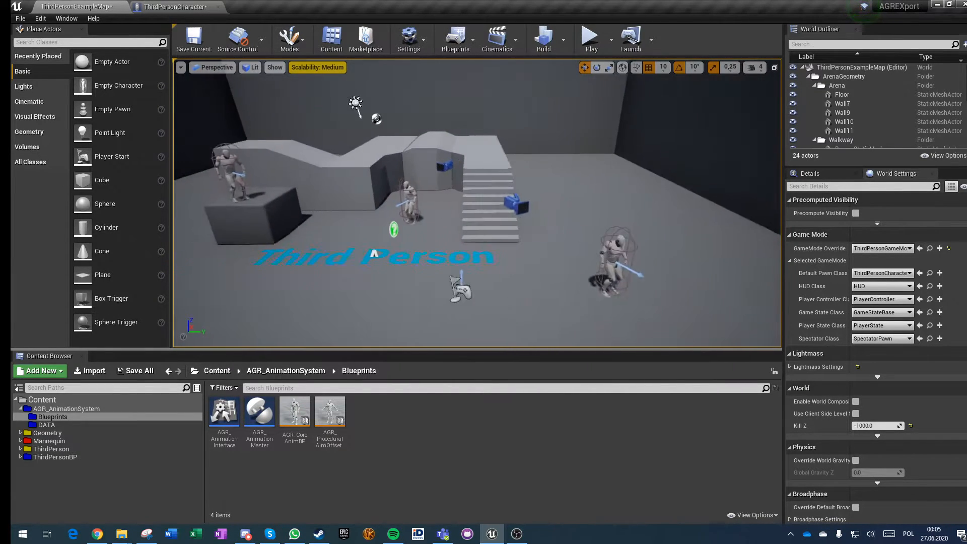
left_click(217, 371)
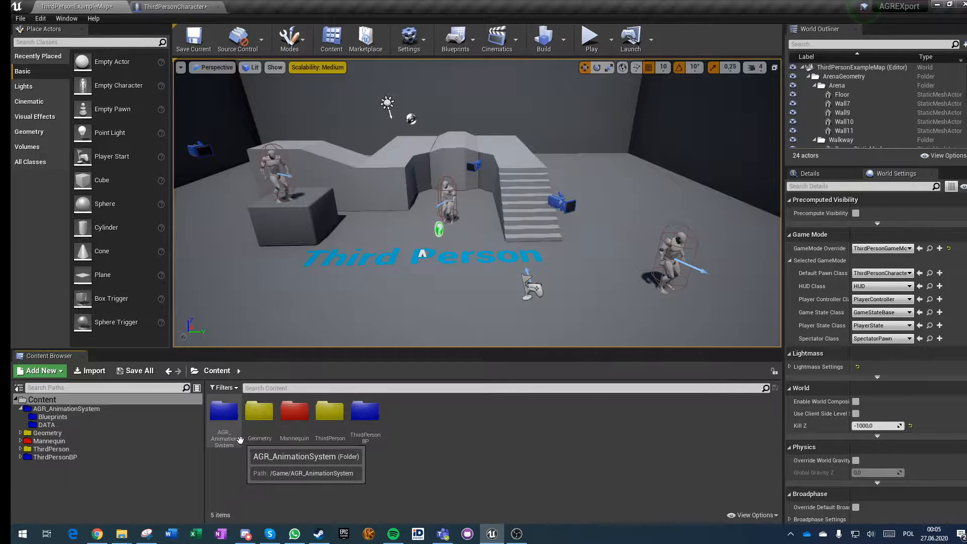
- Fly the level view around the arena to look at the mannequins from several angles
middle_click_drag(476, 204, 476, 204)
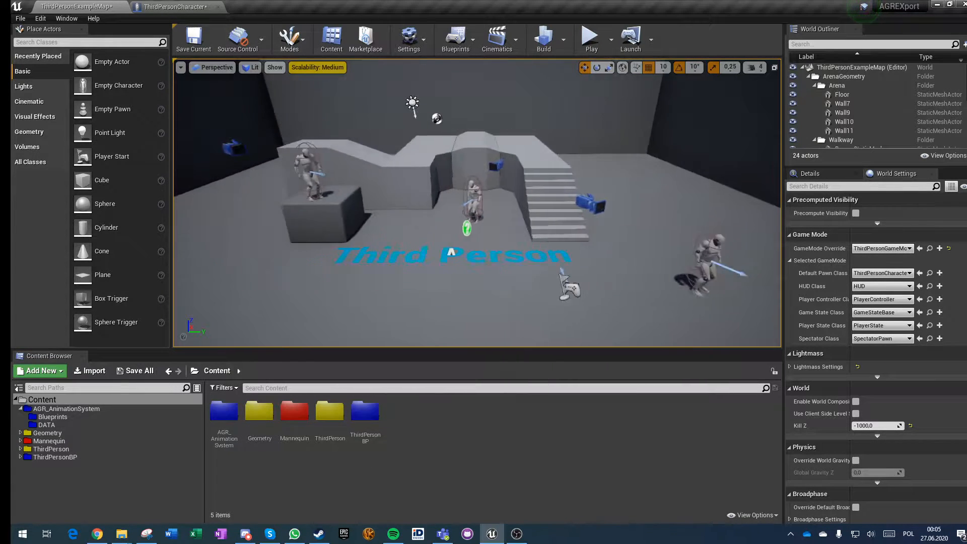
middle_click_drag(364, 301, 364, 301)
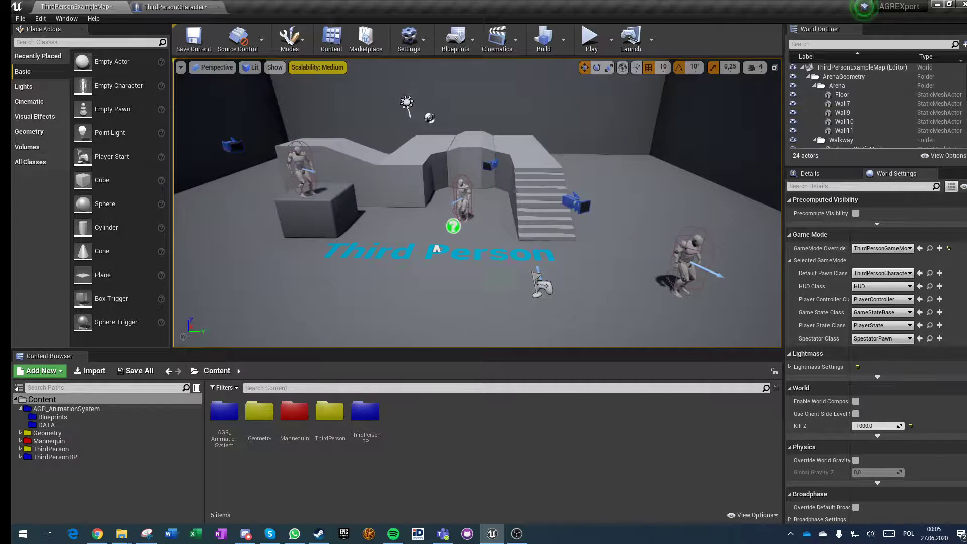
right_click_drag(477, 204, 476, 205)
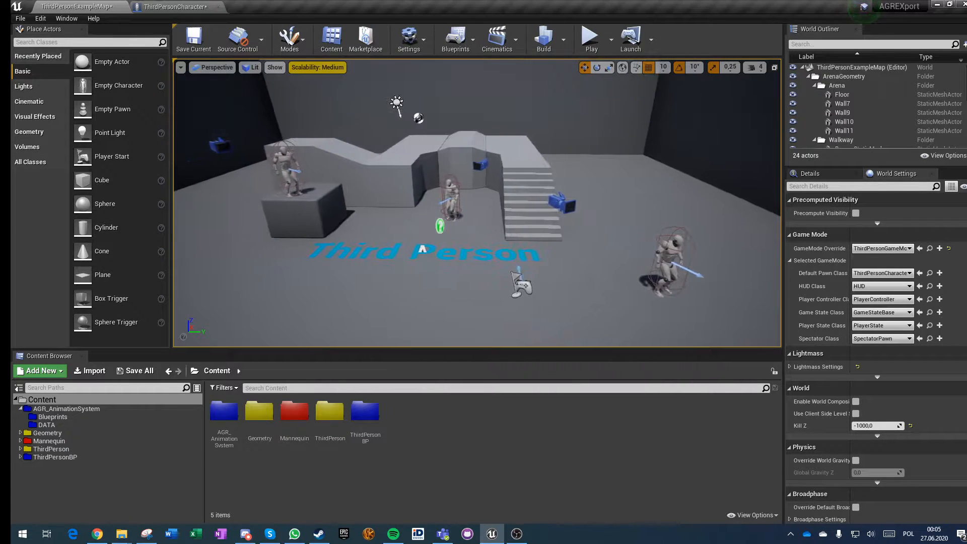
right_click_drag(485, 287, 486, 287)
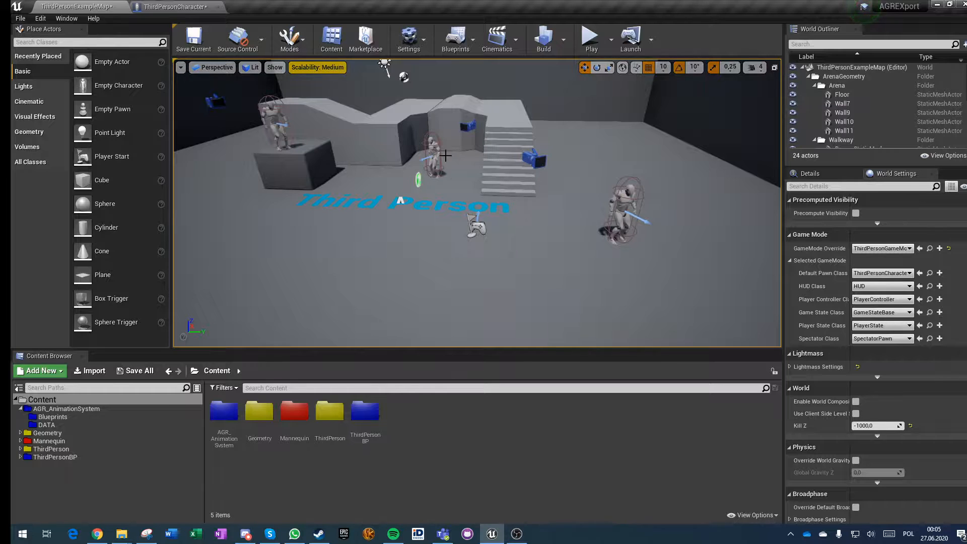
right_click_drag(449, 181, 449, 182)
right_click_drag(448, 239, 418, 234)
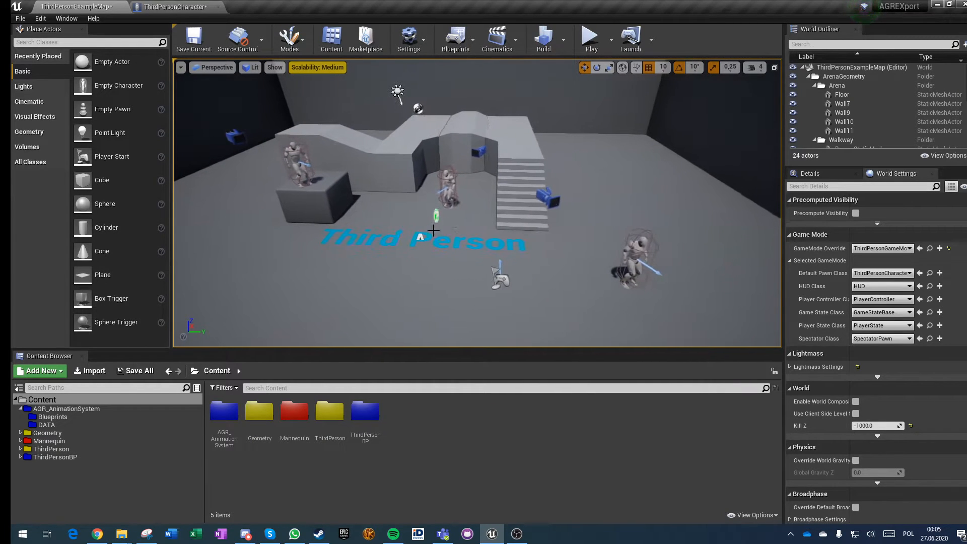
right_click_drag(558, 228, 558, 227)
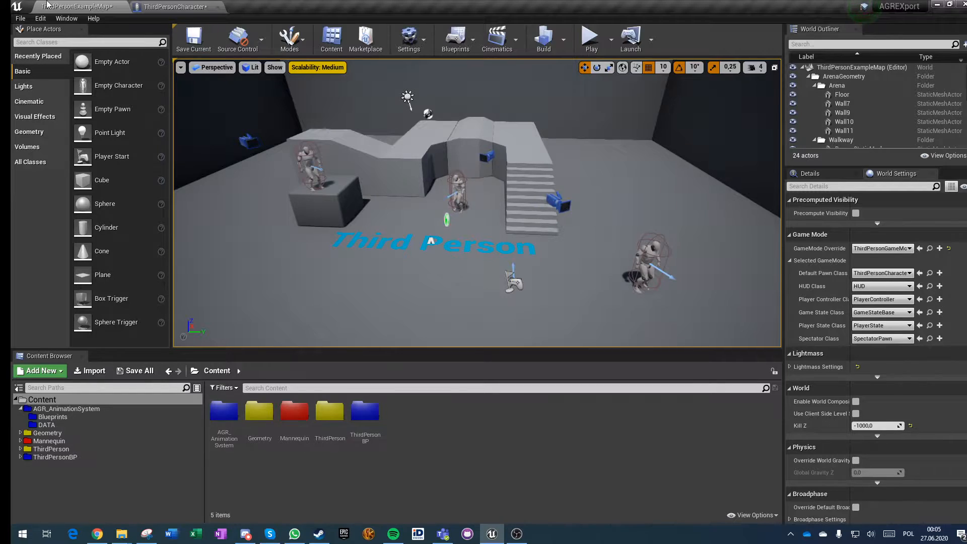
- Review the ThirdPersonCharacter 'NEW Stuff' graph around the Begin Play and AI focus-player logic
left_click(193, 9)
scroll(344, 266, "up", 7)
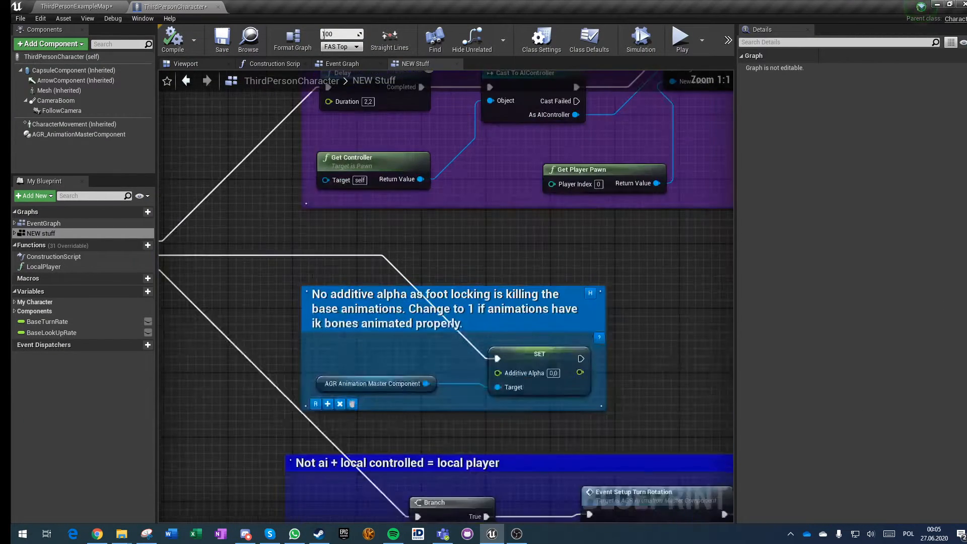
mouse_move(181, 302)
right_mouse_down()
mouse_move(575, 292)
mouse_move(308, 346)
right_mouse_up()
scroll(575, 292, "down", 2)
right_click_drag(409, 176, 348, 171)
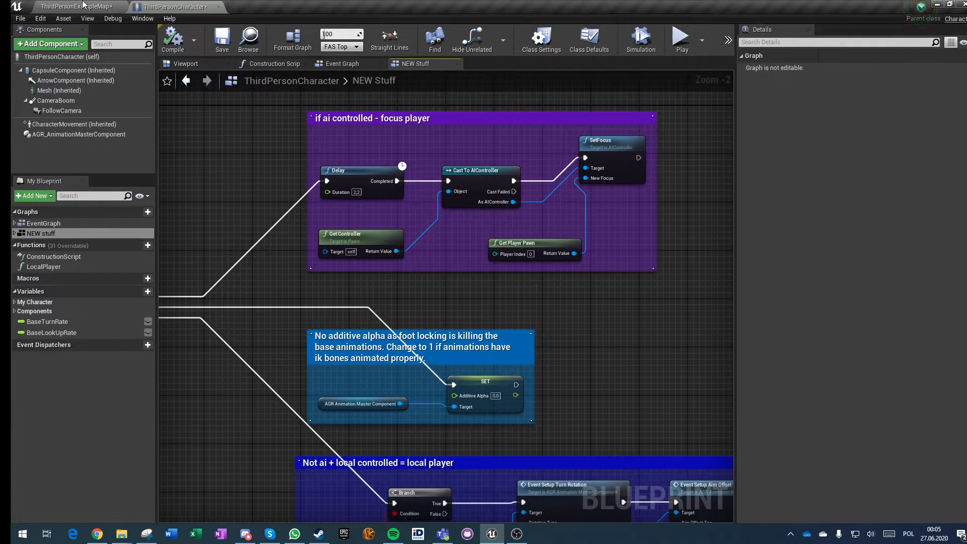
- Back on the map, select ThirdPersonCharacter4 in the arena to inspect its details
left_click(101, 5)
left_click(650, 264)
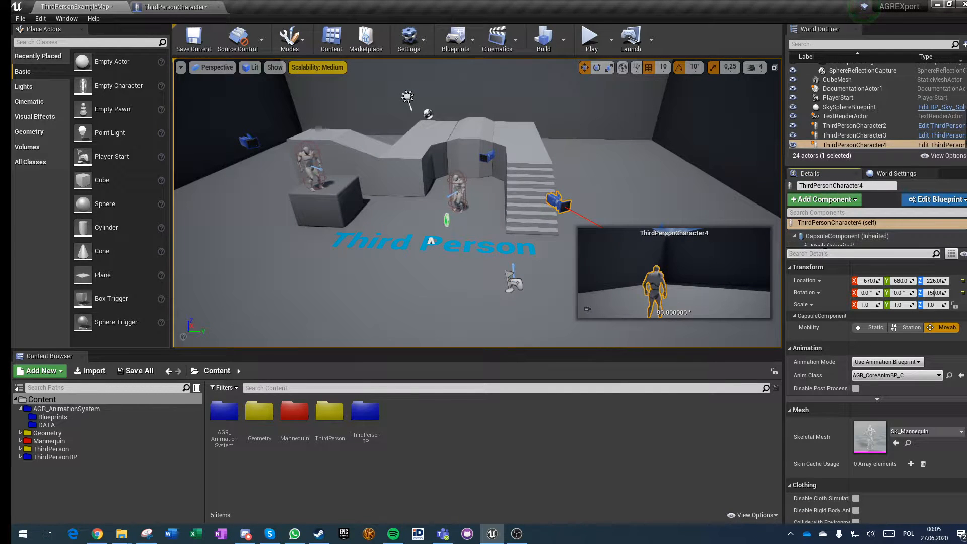
- Filter ThirdPersonCharacter4's details by 'ai', select PlayerStart, then bring up the character blueprint (Ctrl+E)
left_click(826, 255)
type("ai")
scroll(830, 322, "down", 5)
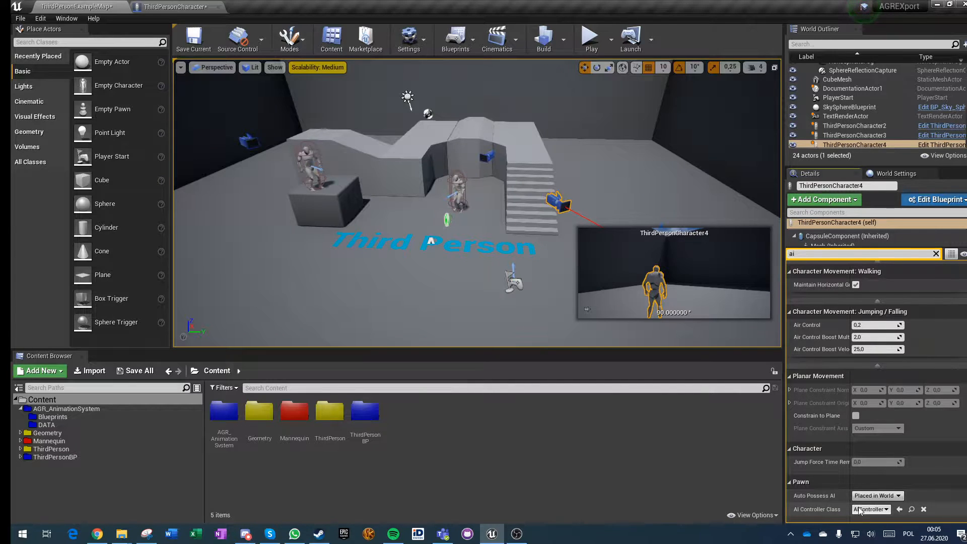
left_click(514, 284)
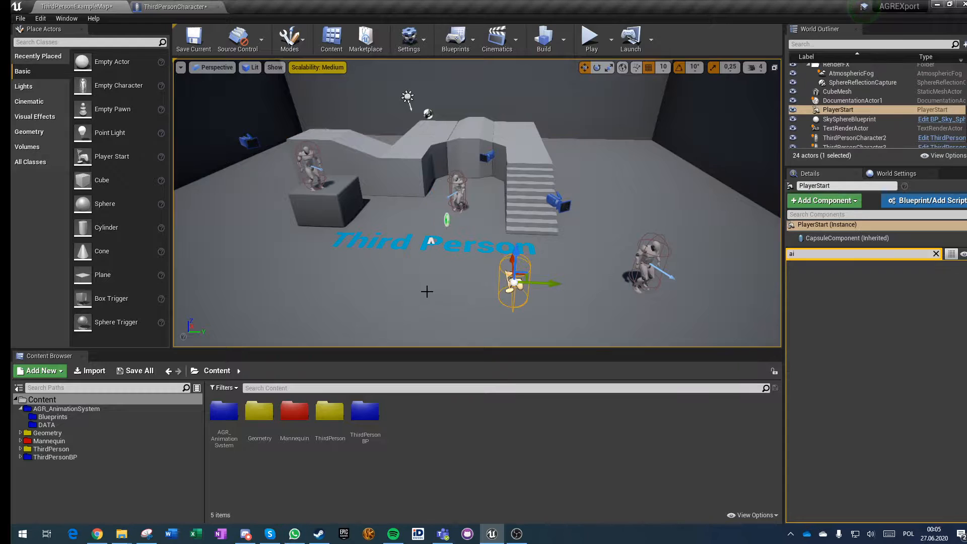
left_click(449, 279)
key("ctrl+e")
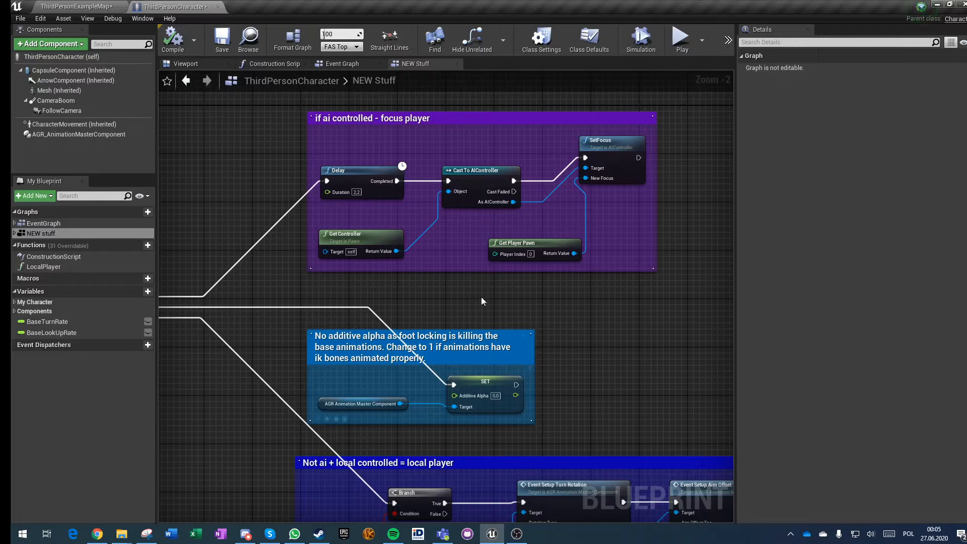
- Inspect the Get Controller and Get Player Pawn nodes and the Begin Play sequence, then return to the map
left_click(389, 256)
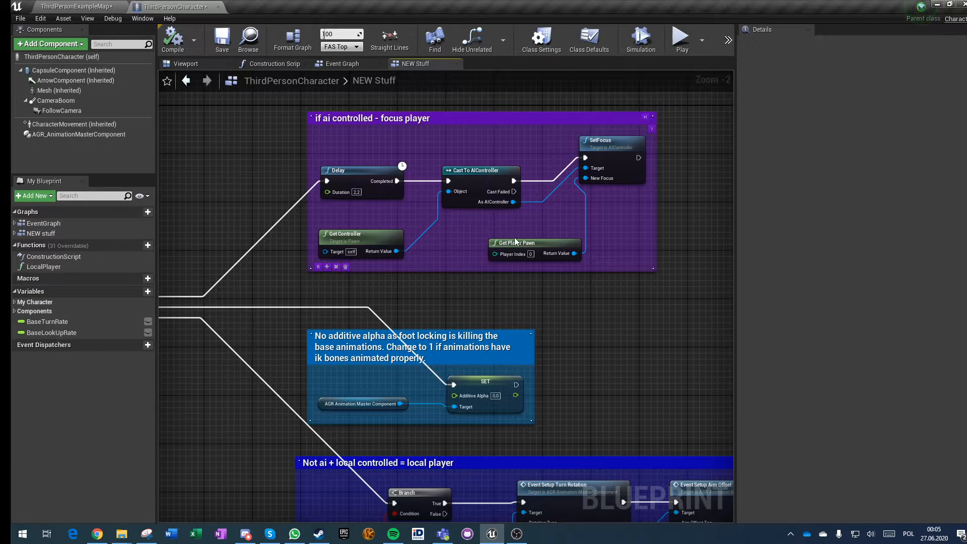
left_click(497, 259)
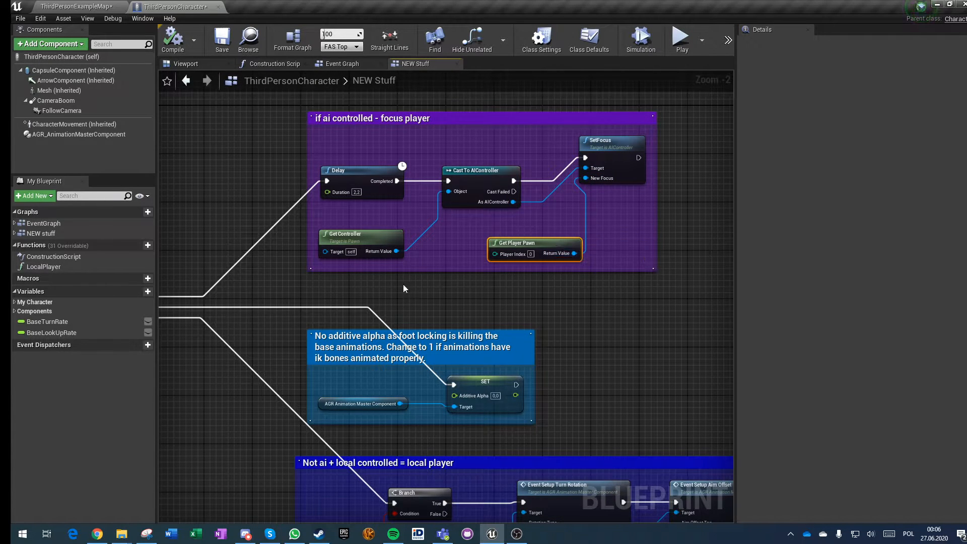
right_click_drag(265, 351, 292, 236)
right_click_drag(264, 351, 372, 341)
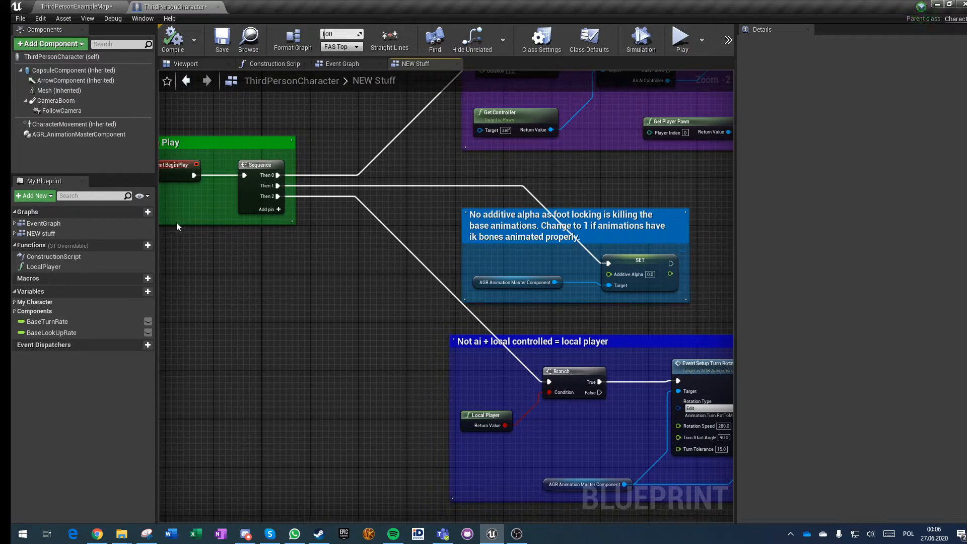
left_click(89, 7)
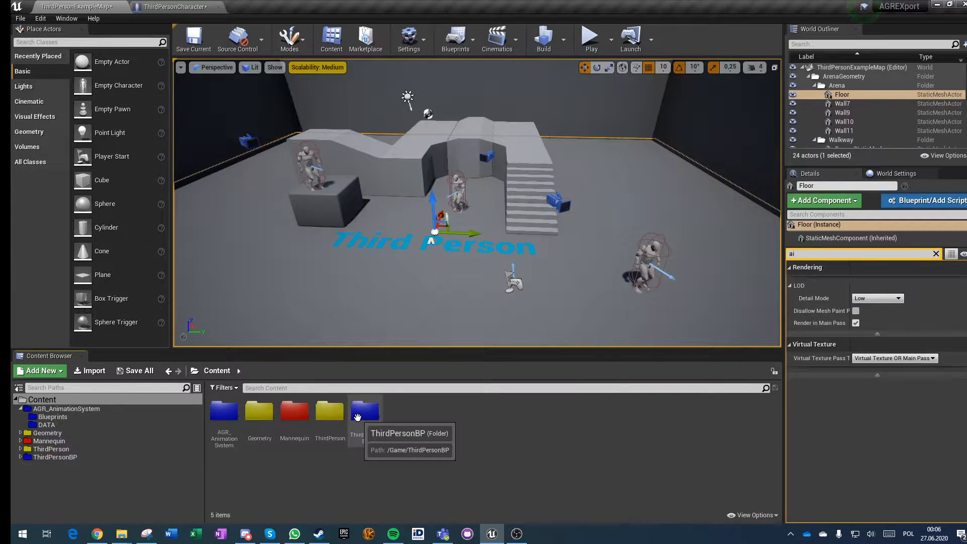
- Open the ThirdPersonRun animation from Mannequin/Animations in the animation editor
double_click(296, 426)
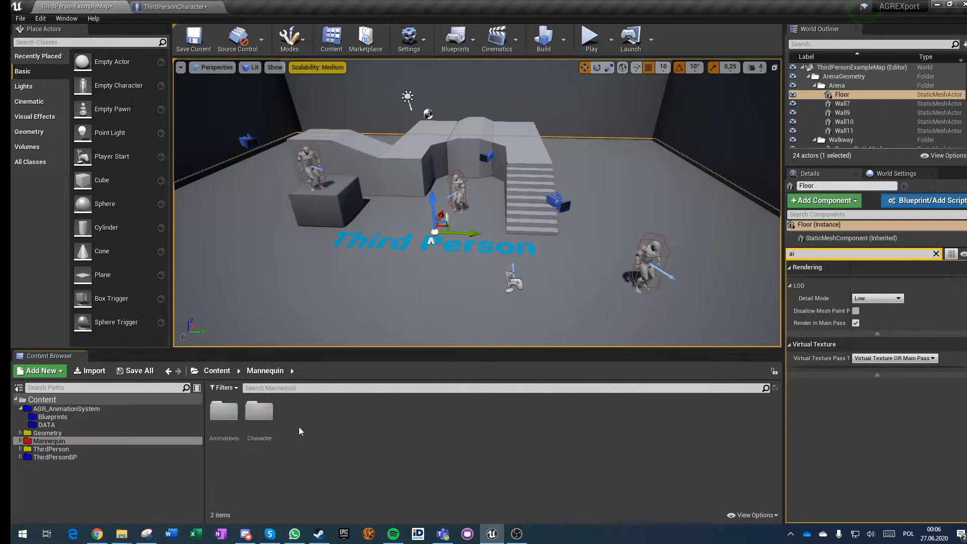
double_click(219, 423)
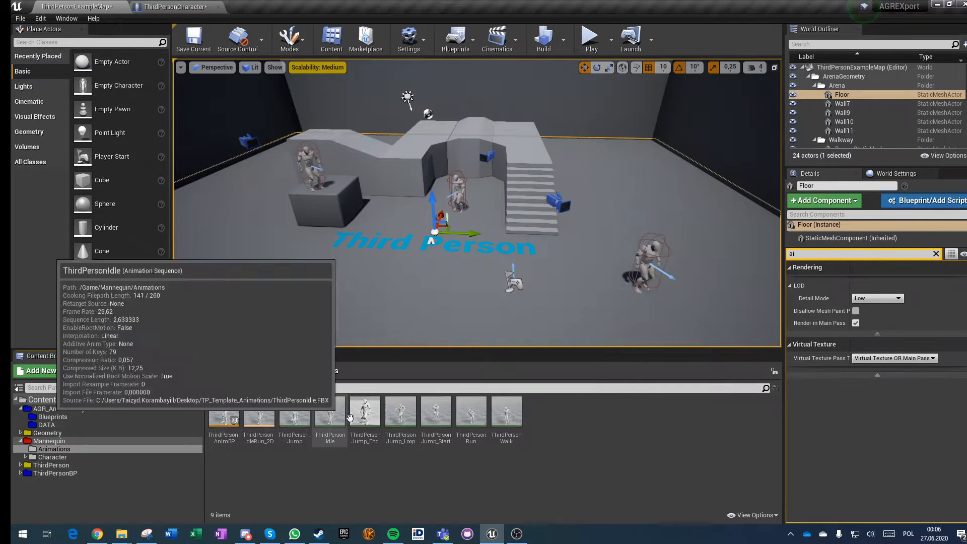
double_click(473, 417)
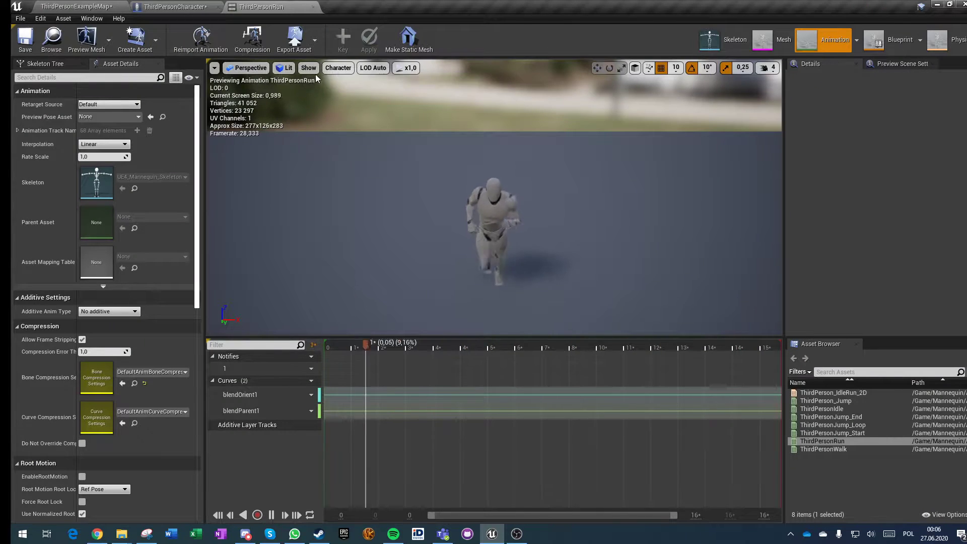
- Show the full bone hierarchy on the run preview and zoom onto the legs, then go to the character blueprint
left_click(308, 67)
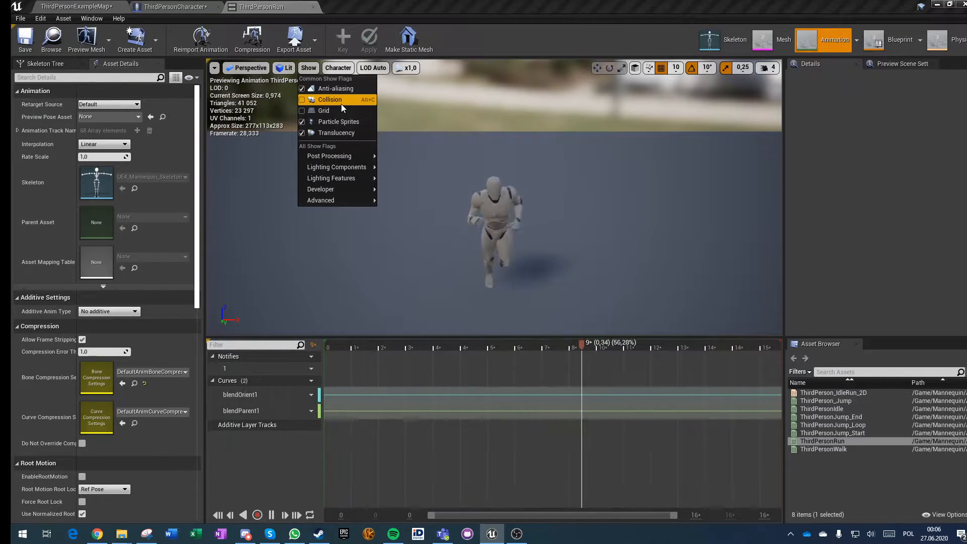
left_click(338, 67)
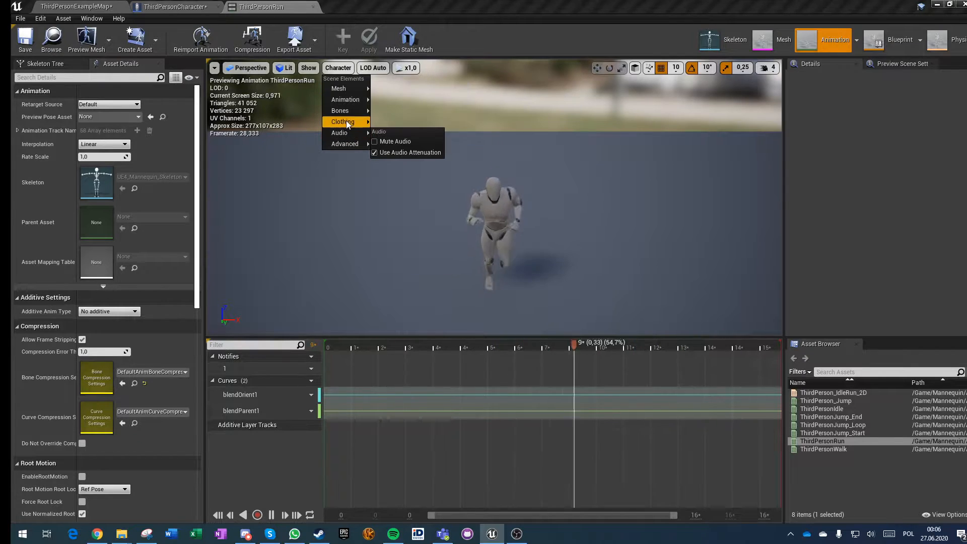
mouse_move(340, 111)
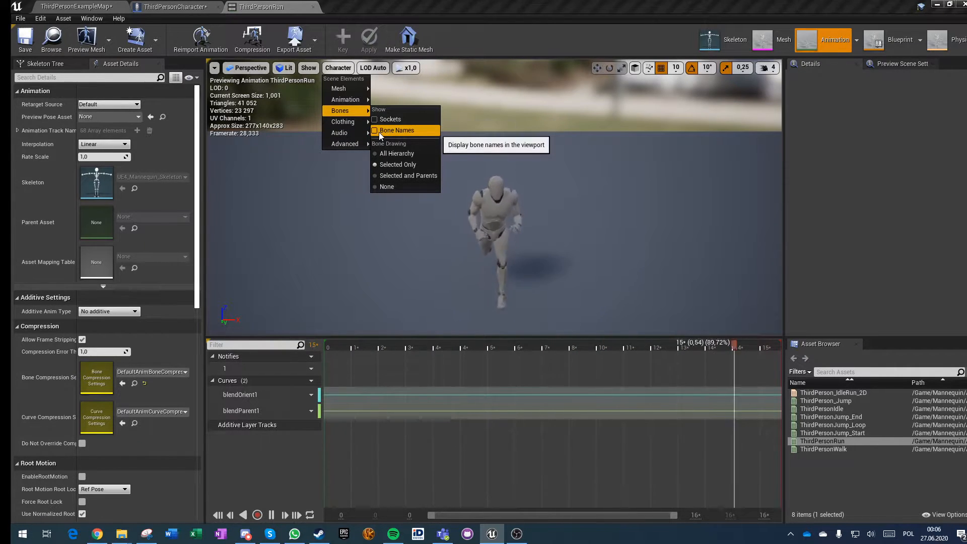
left_click(378, 154)
mouse_move(376, 155)
right_mouse_down()
mouse_move(376, 227)
mouse_move(376, 155)
mouse_move(484, 162)
mouse_move(484, 121)
mouse_move(575, 173)
mouse_move(560, 226)
right_mouse_up()
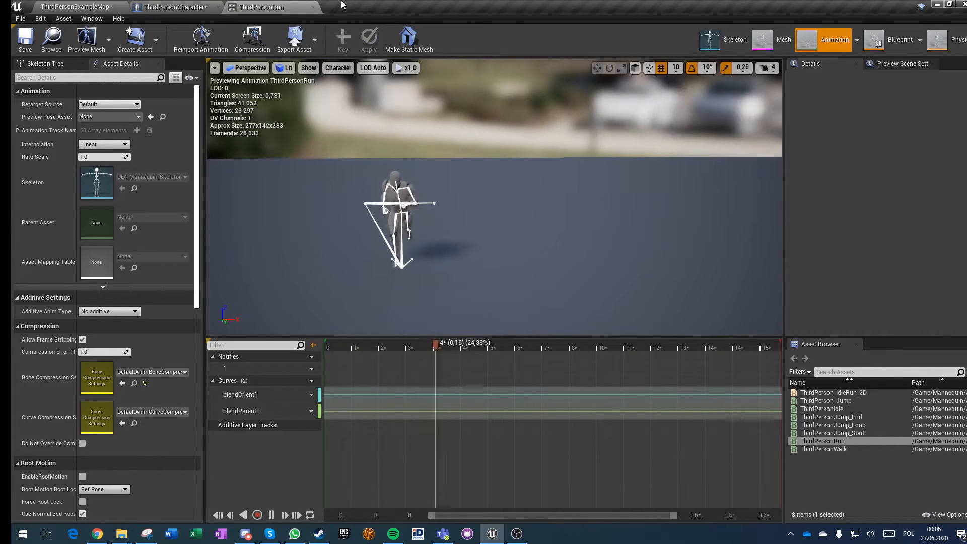
left_click(190, 8)
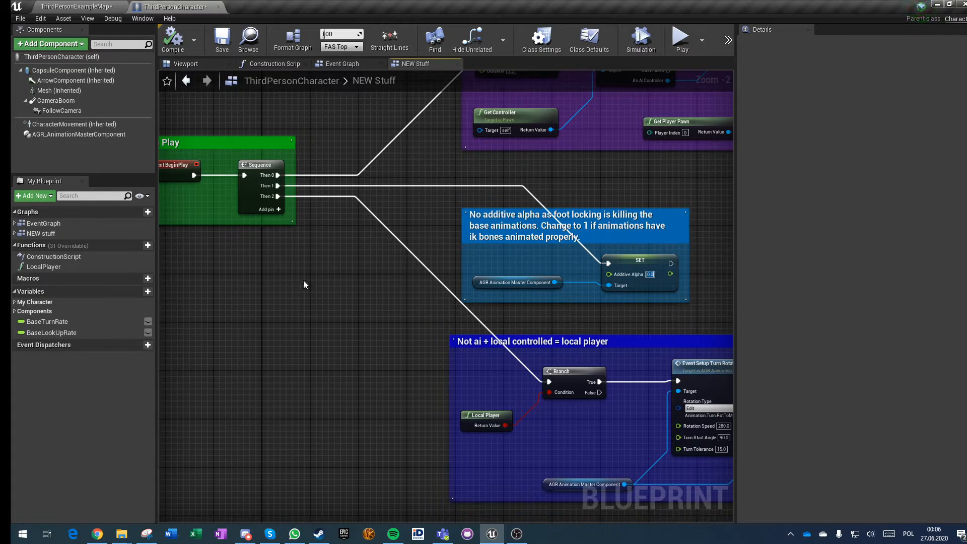
- Check the Additive Alpha value, play the level briefly from the map, stop and revisit the blueprint
left_click(247, 127)
left_click(65, 6)
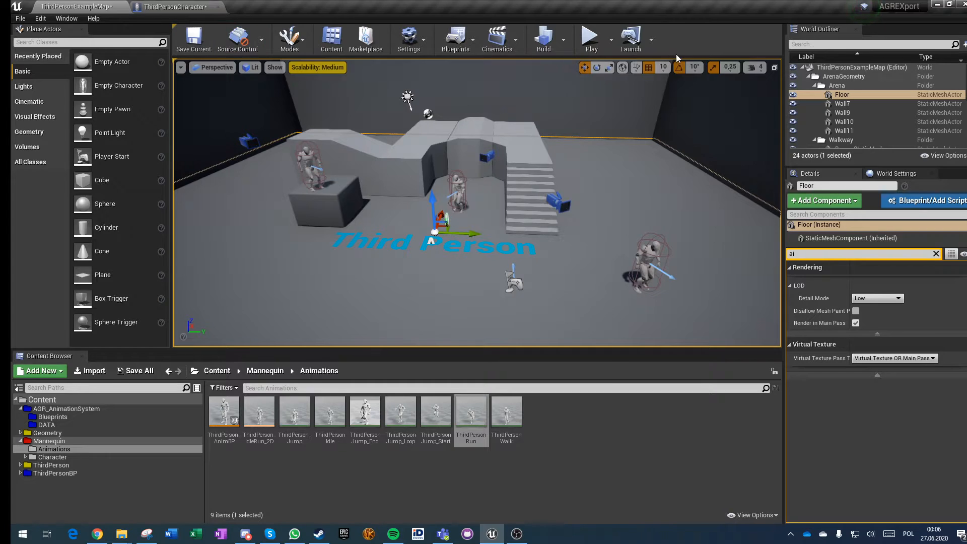
left_click(592, 41)
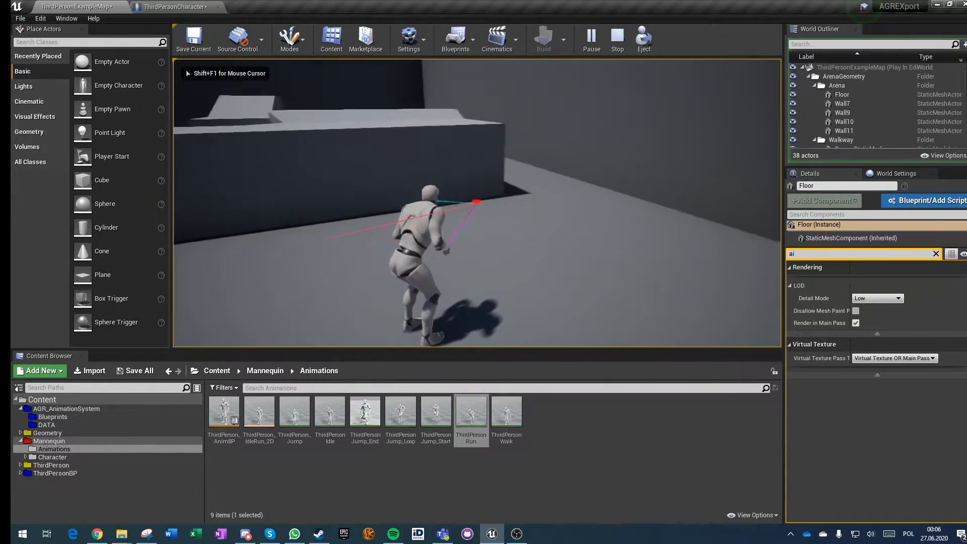
key("Escape")
left_click(176, 7)
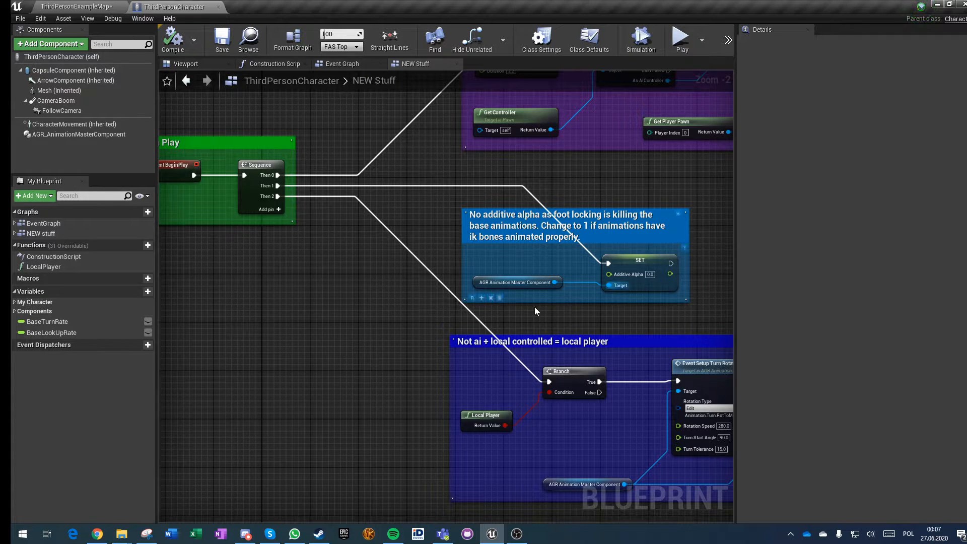
- Play the level a second time with the game camera in control, then end the session
left_click(76, 6)
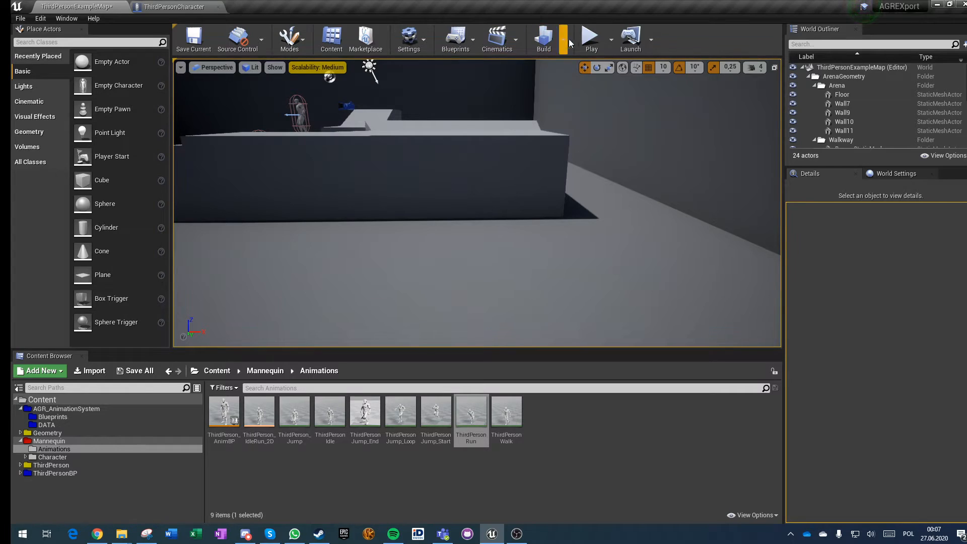
left_click(588, 37)
left_click(403, 191)
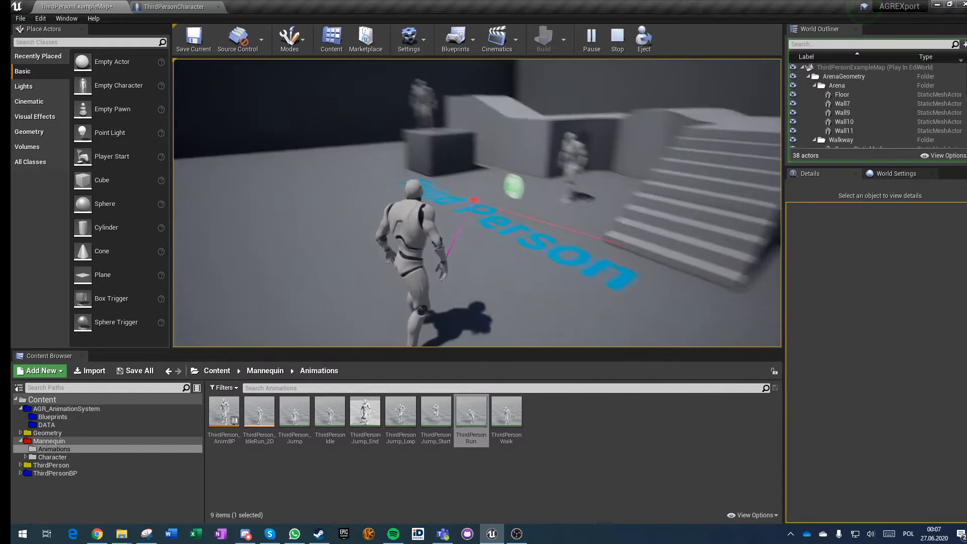
key("Escape")
- Open ThirdPerson_AnimBP, inspect the IsInAir? variable and its AnimGraph, then return to the map
double_click(223, 416)
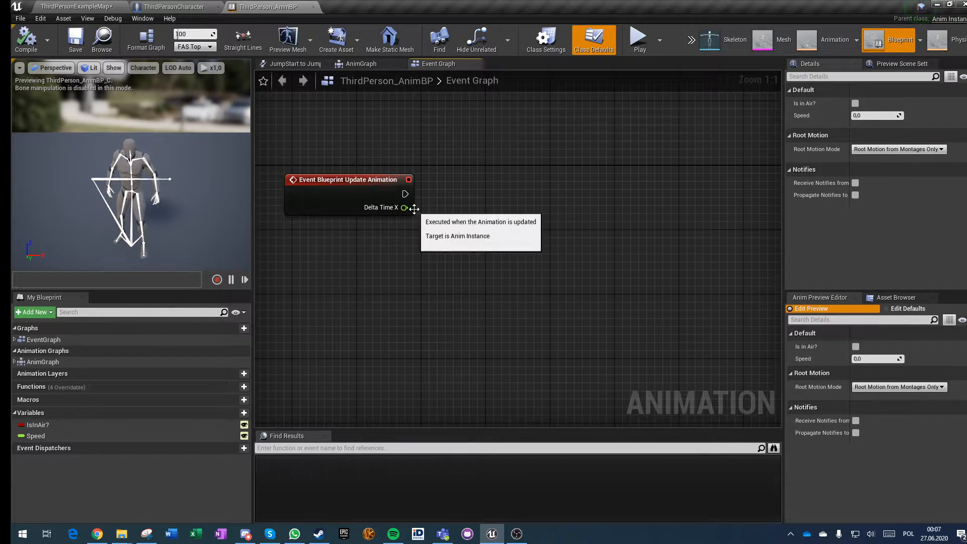
scroll(424, 249, "down", 1)
scroll(427, 285, "down", 1)
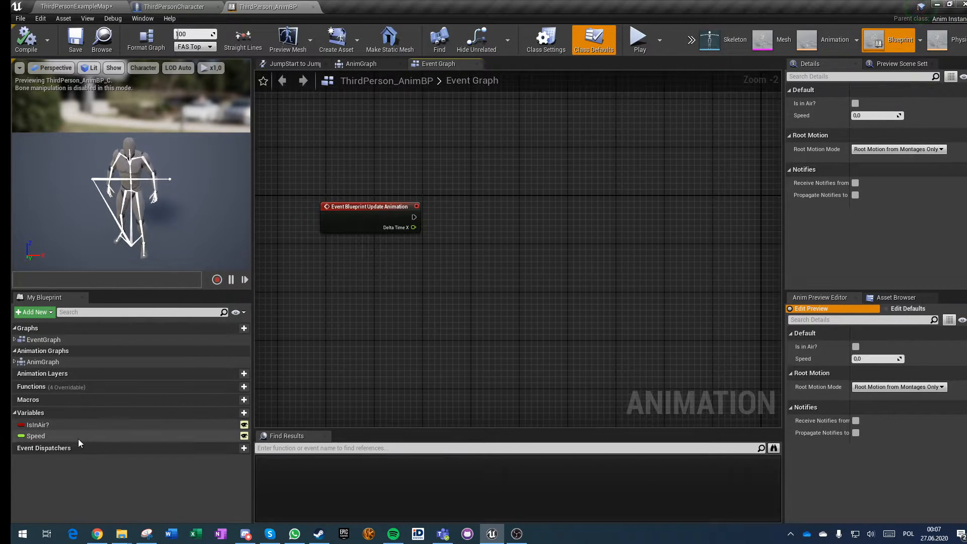
left_click(78, 427)
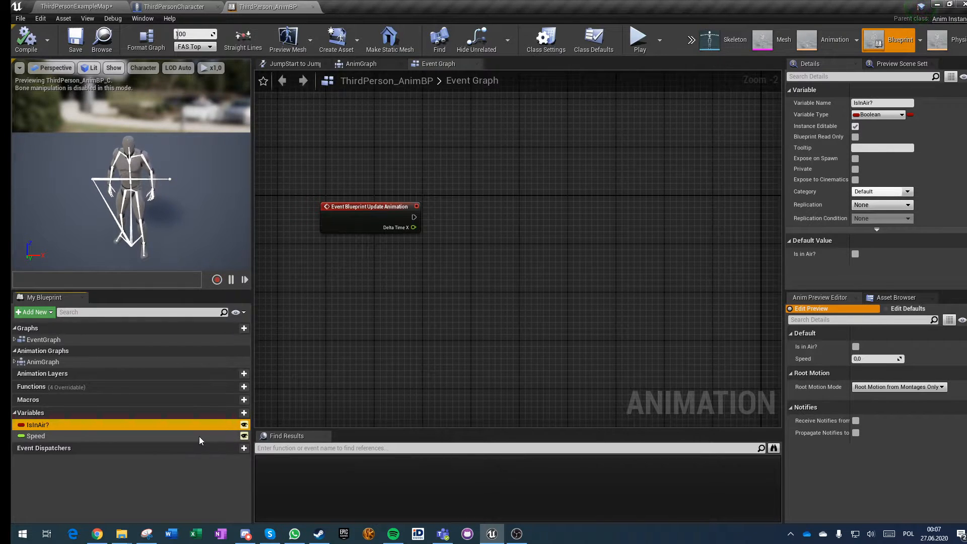
left_click(361, 64)
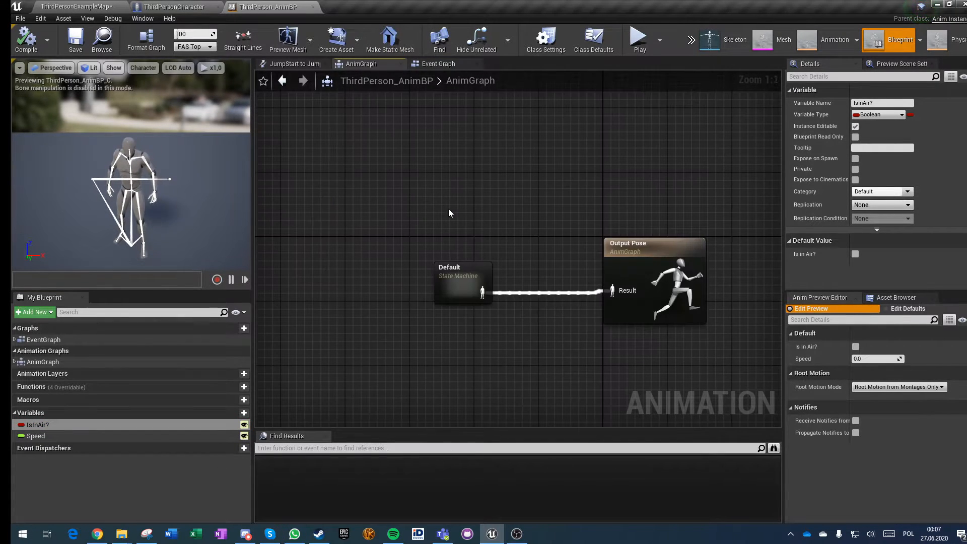
left_click(92, 6)
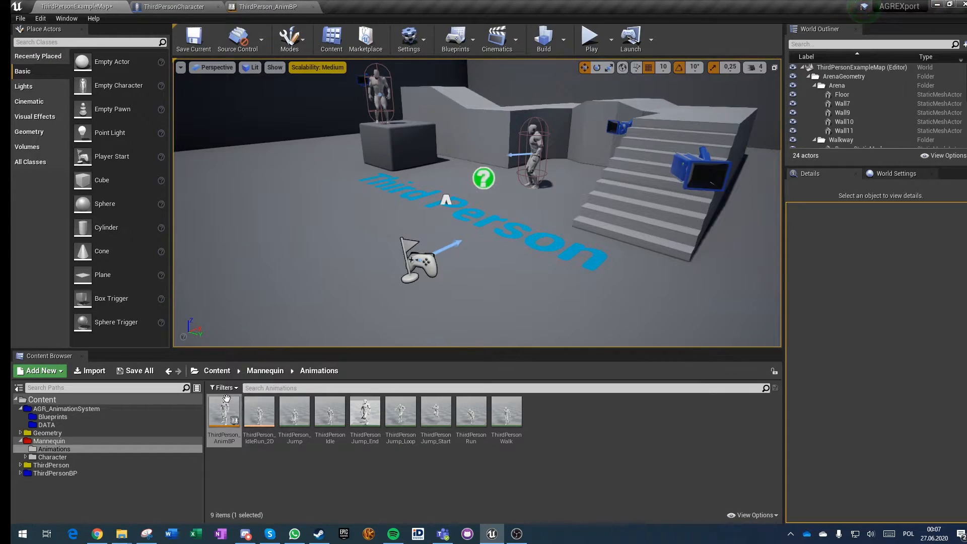
- Open AGR_CoreAnimBP from AGR_AnimationSystem/Blueprints and bring the 3RDPerson state into view in BasePoseStateMachine
left_click(67, 408)
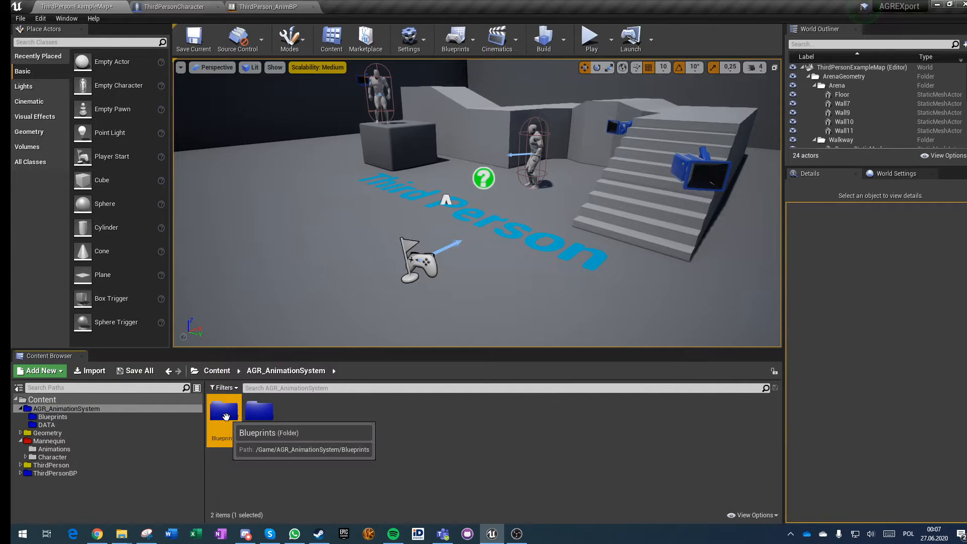
double_click(224, 415)
double_click(297, 417)
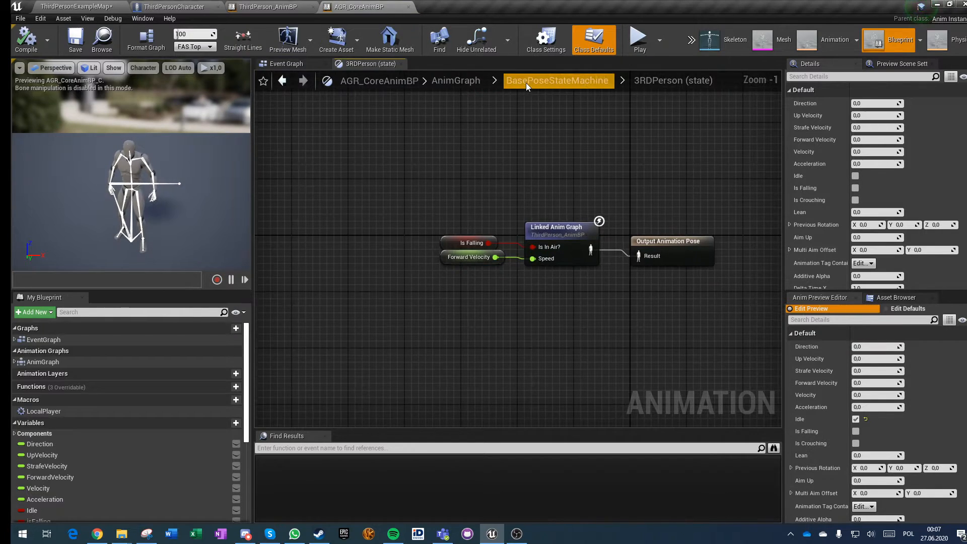
left_click(526, 82)
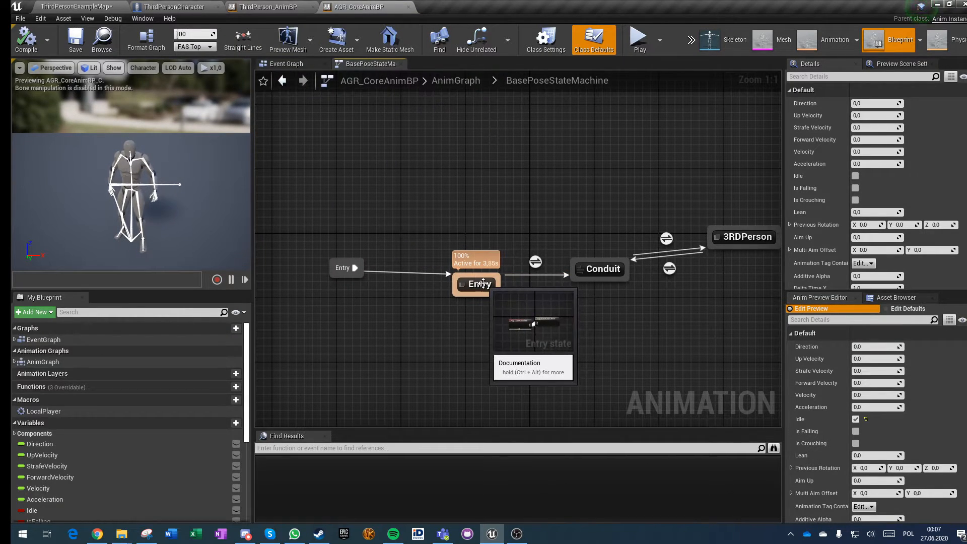
right_click_drag(482, 284, 329, 284)
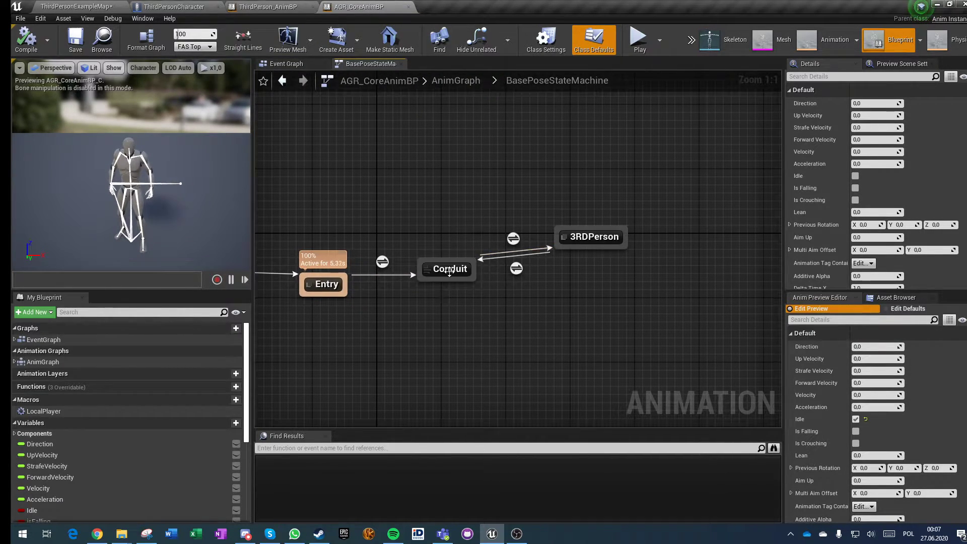
left_click(596, 239)
- Inspect the conduit-to-3RDPerson rule and the 3RDPerson state's Linked Anim Graph node settings
double_click(513, 238)
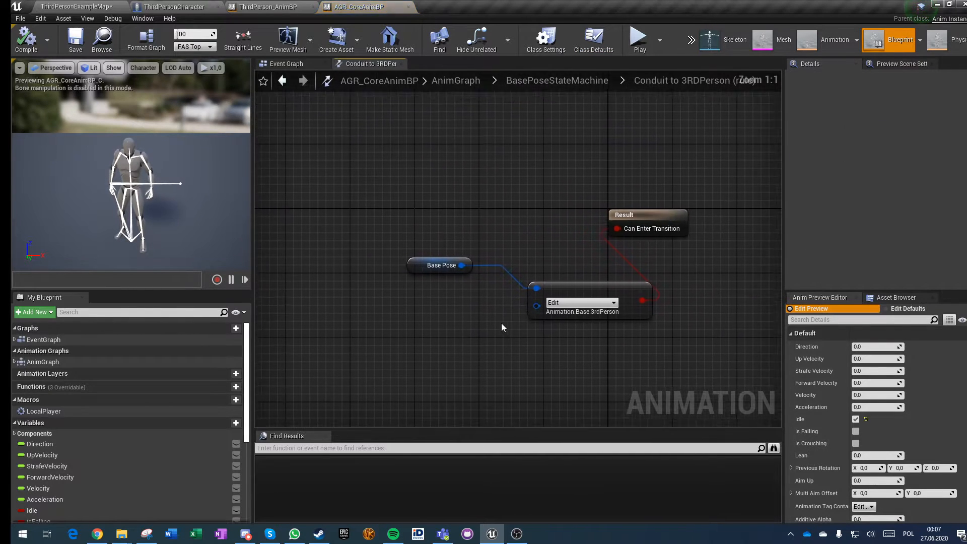
left_click(605, 81)
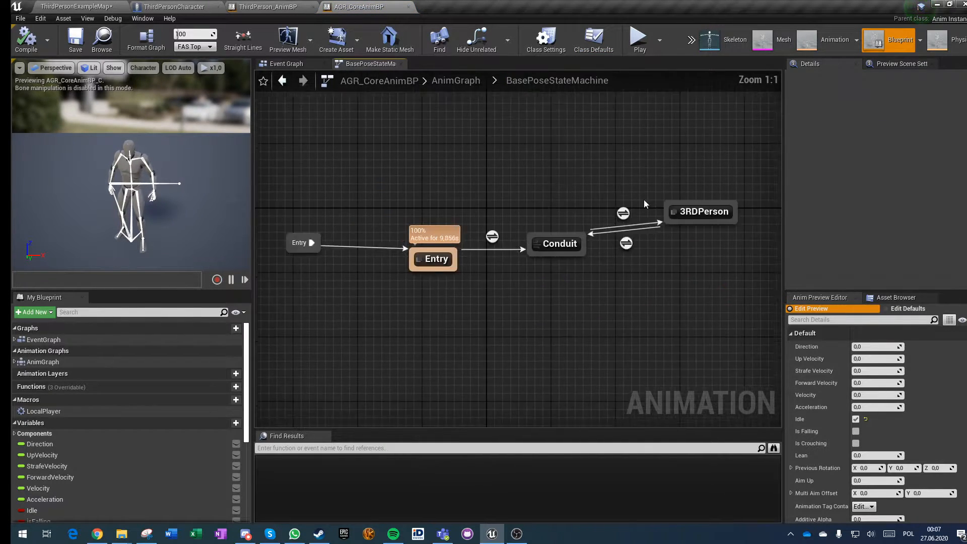
double_click(745, 235)
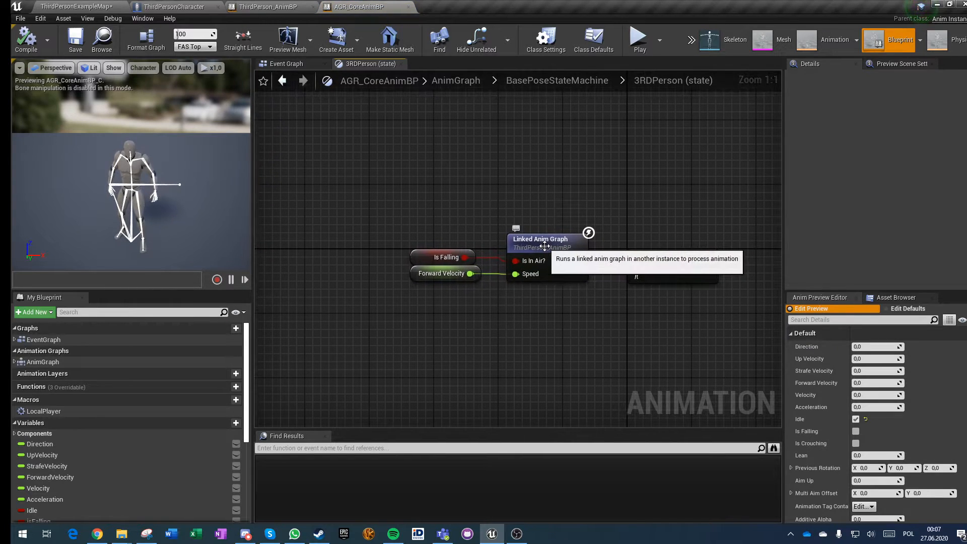
left_click(553, 256)
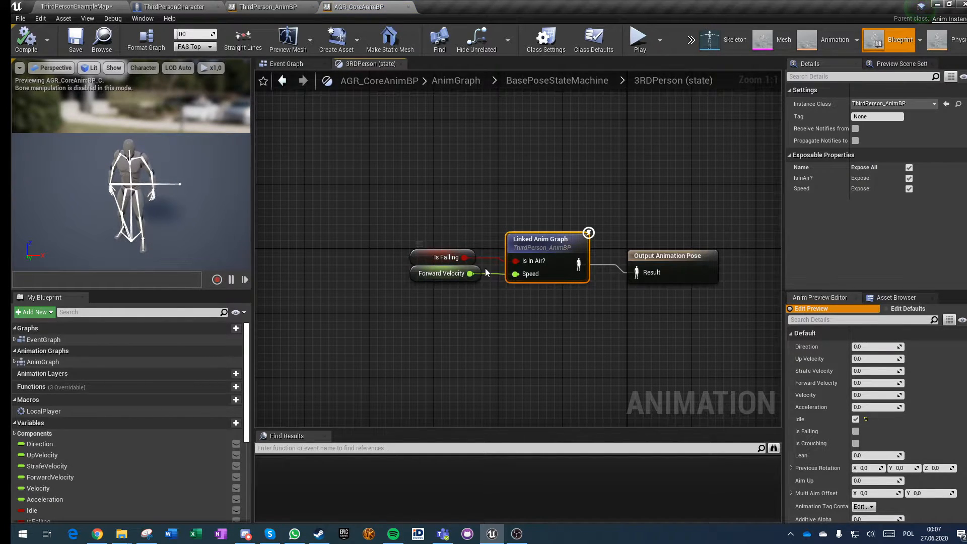
scroll(72, 464, "down", 2)
scroll(73, 480, "down", 2)
scroll(74, 480, "up", 2)
left_click(321, 252)
- Return to the example map and start a play-in-editor session in the arena
left_click(272, 6)
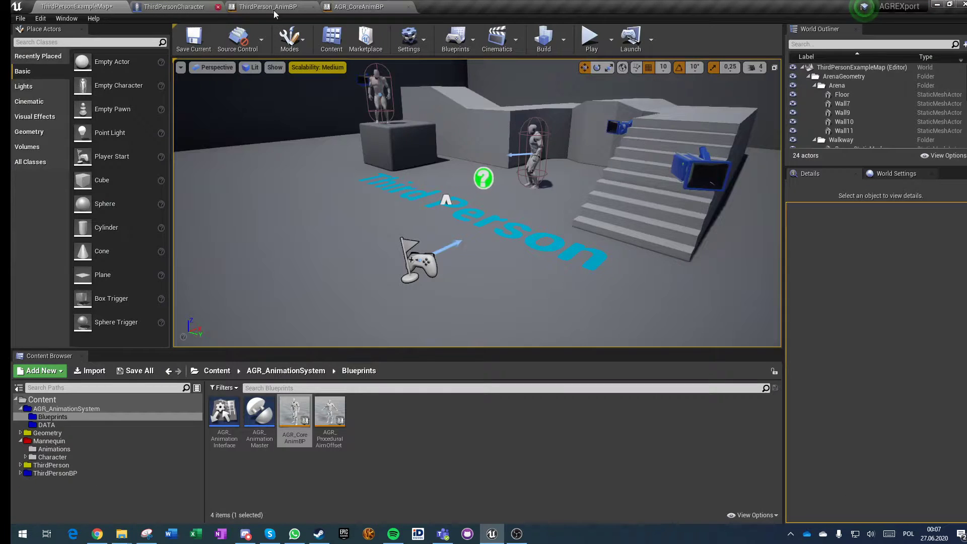
left_click(590, 38)
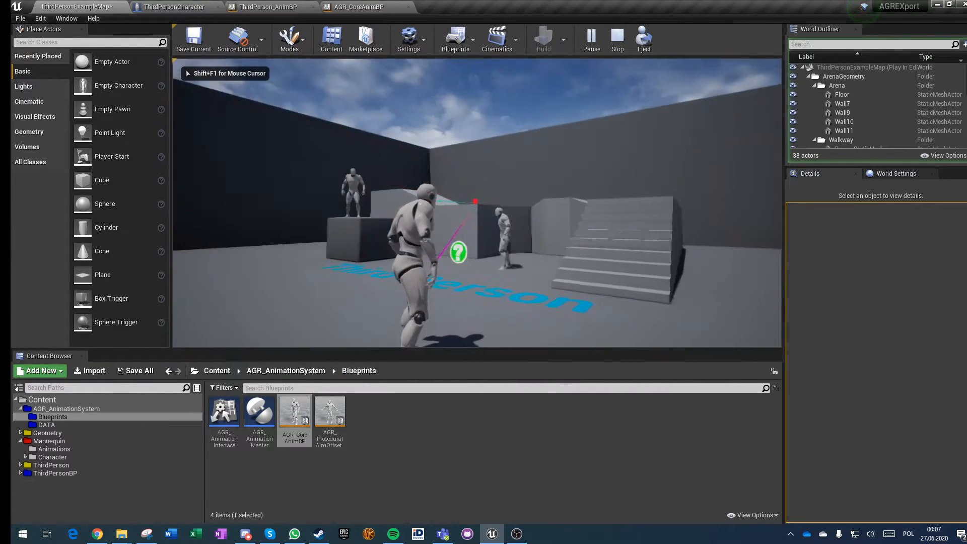